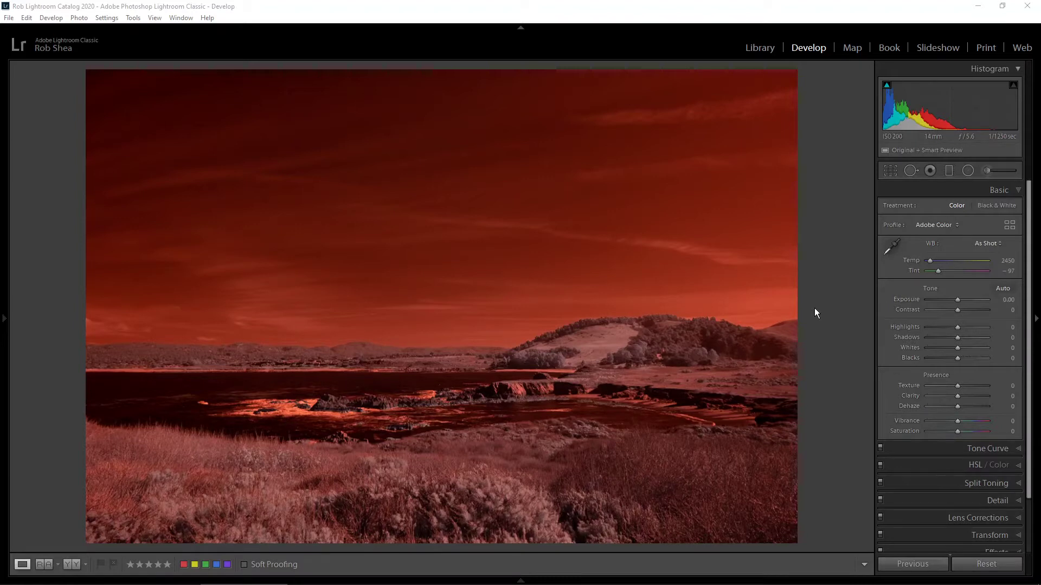
Step: Apply the Fujifilm X-T20 IR 590nm profile from the Profile Browser, then return to Basic
{"action": "left_click", "coordinate": [1009, 225]}
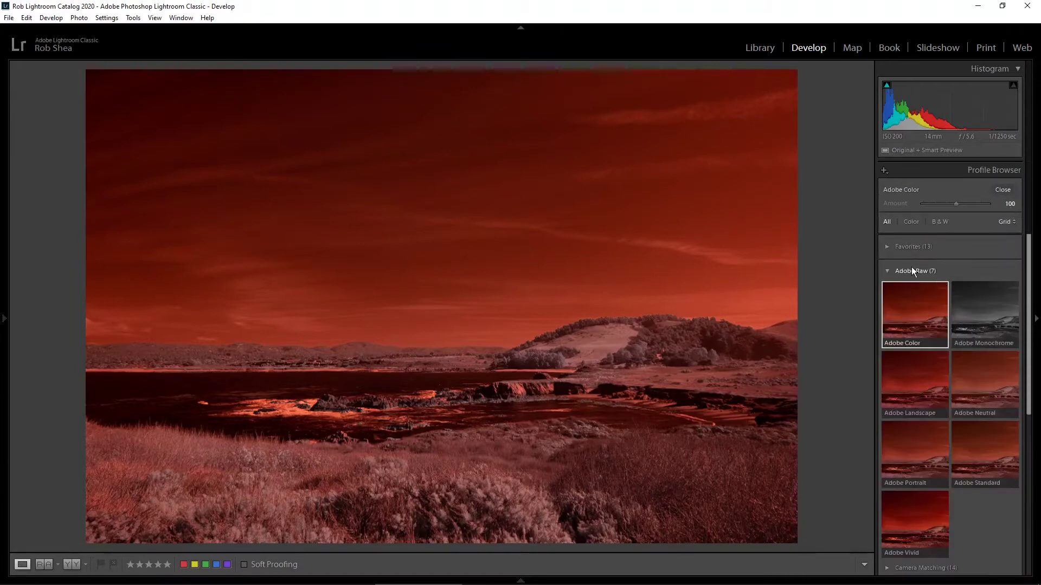
{"action": "left_click", "coordinate": [919, 278]}
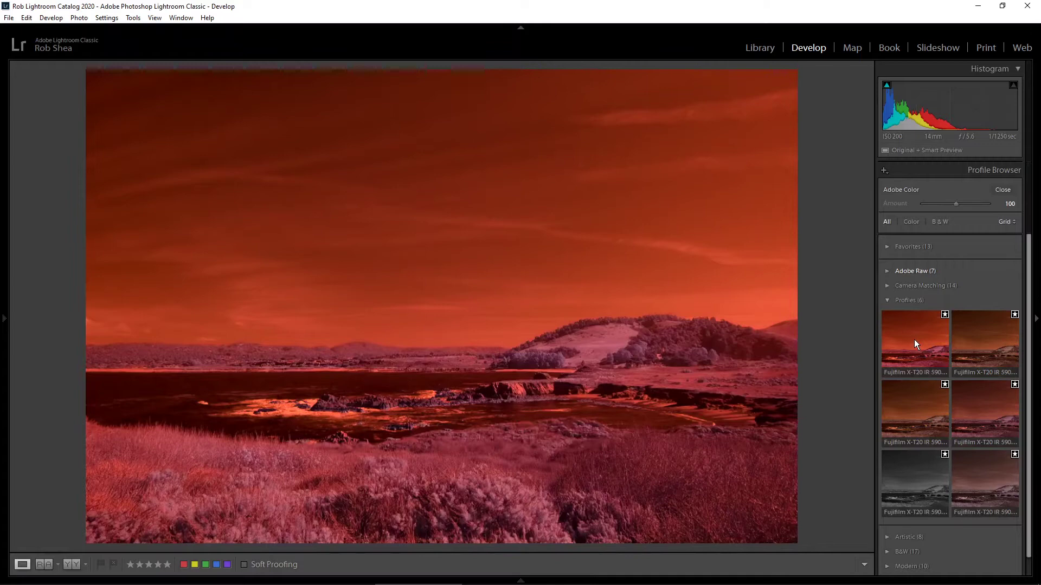
{"action": "left_click", "coordinate": [913, 339]}
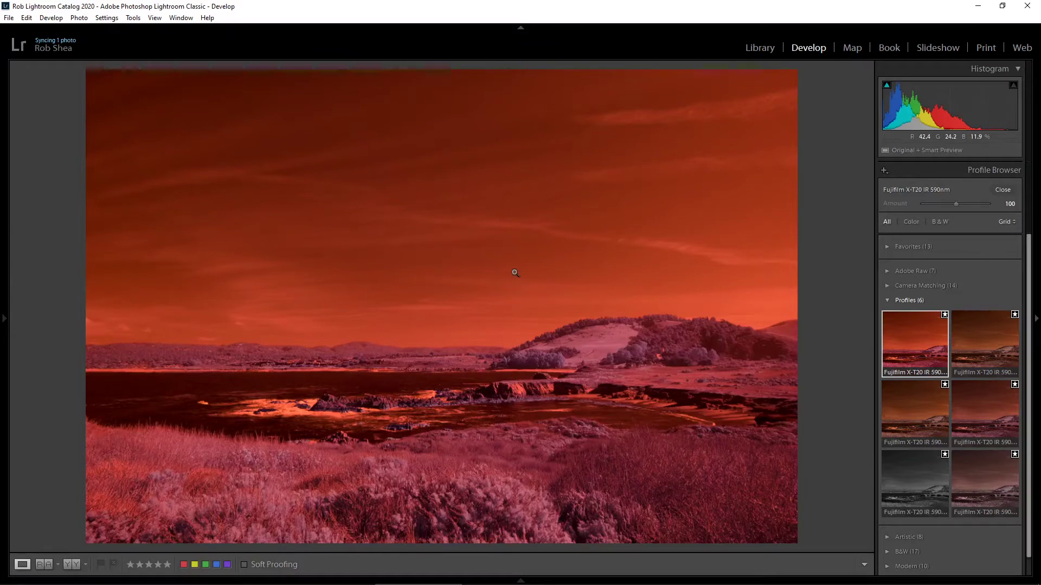
{"action": "left_click", "coordinate": [1003, 190]}
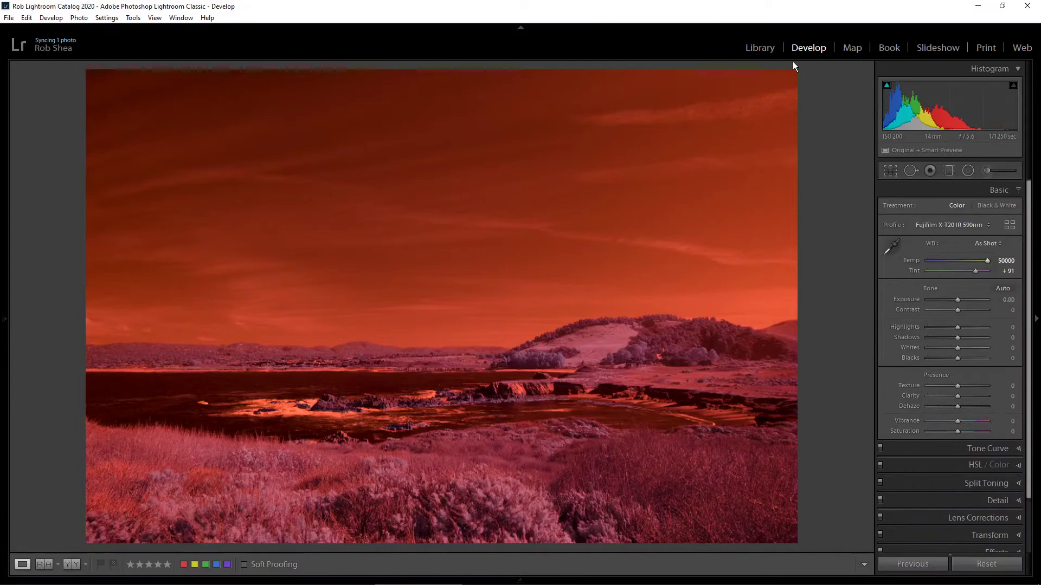
Step: Sample a neutral rock for white balance Temp 4800, Tint -73, then bring up the photo's Edit In menu
{"action": "left_click", "coordinate": [891, 247]}
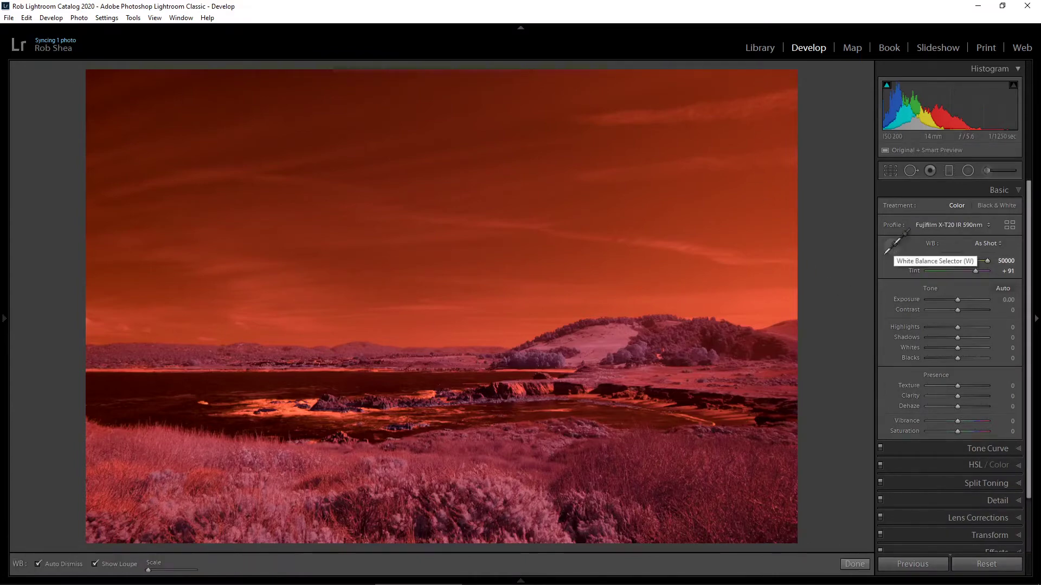
{"action": "left_click", "coordinate": [523, 389]}
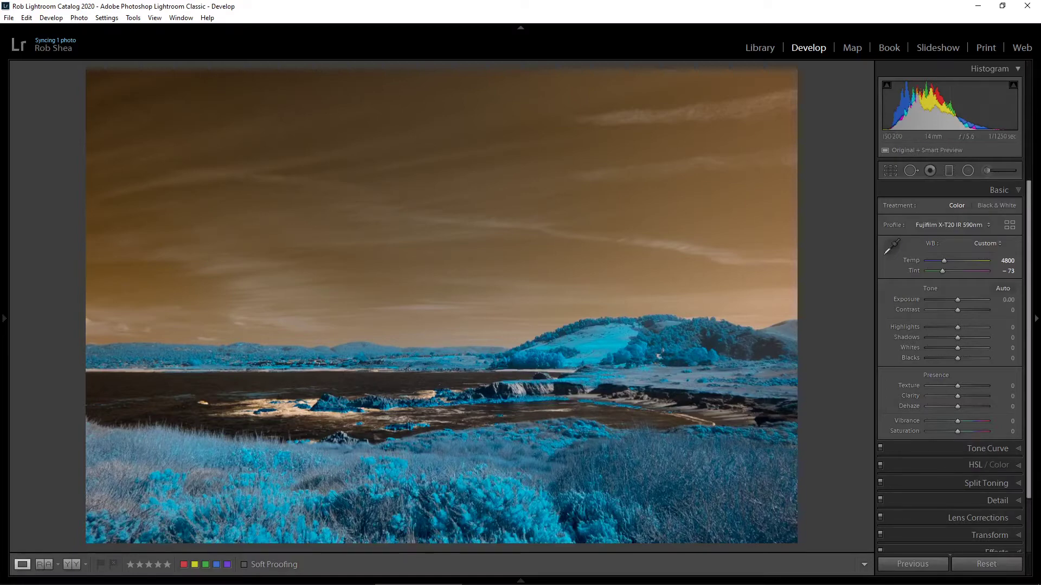
{"action": "right_click", "coordinate": [504, 278]}
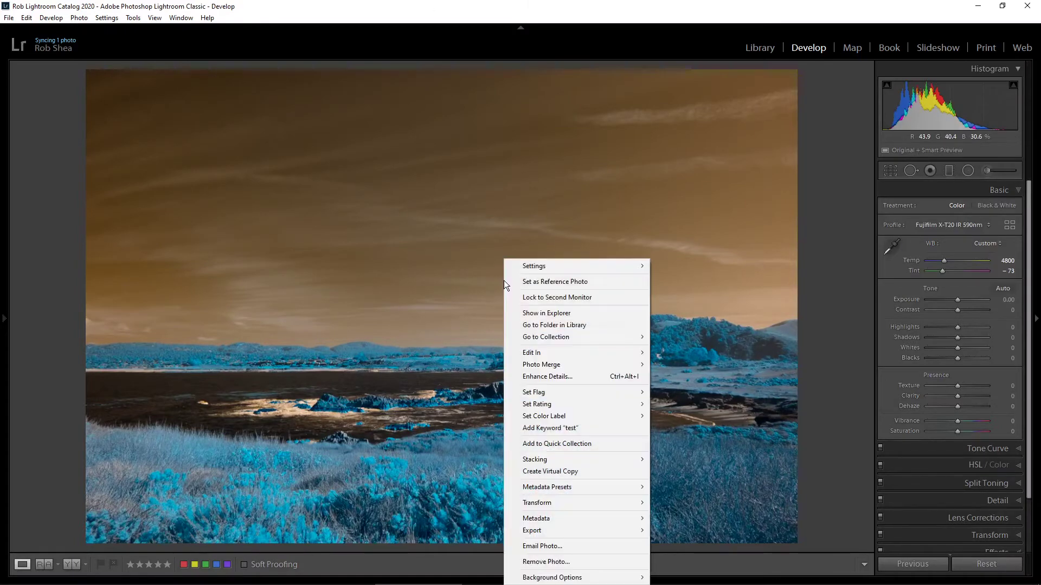
{"action": "mouse_move", "coordinate": [584, 353]}
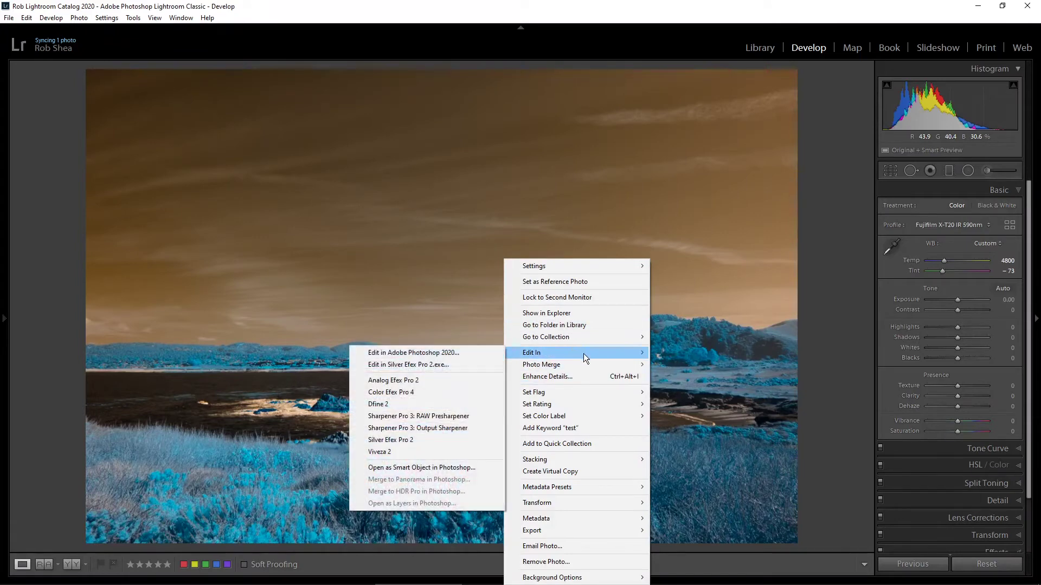
Step: Open the photo in Photoshop 2020, fit it on screen, and duplicate the background as Layer 1
{"action": "left_click", "coordinate": [464, 354]}
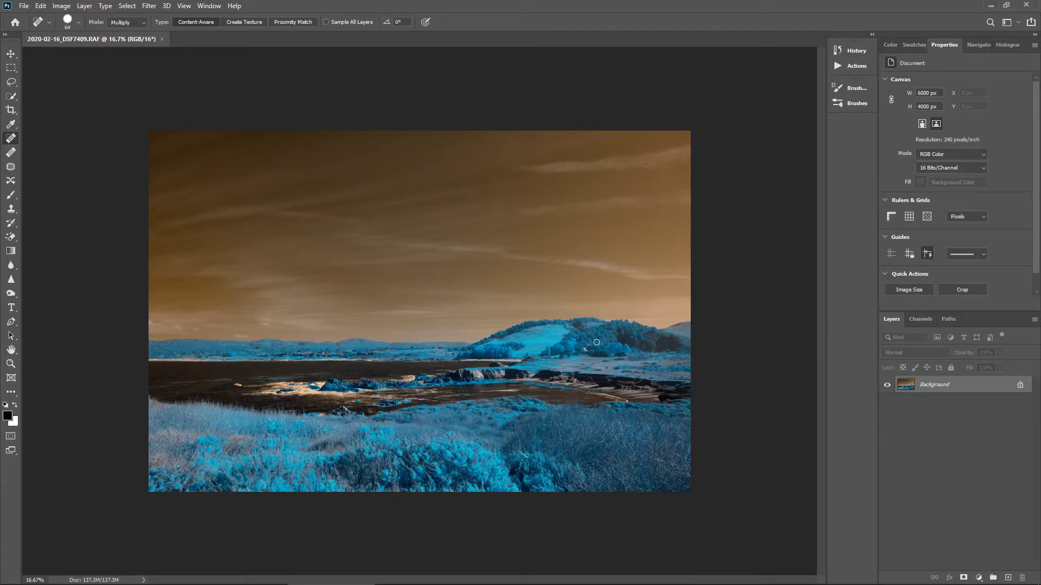
{"action": "key", "text": "ctrl+0"}
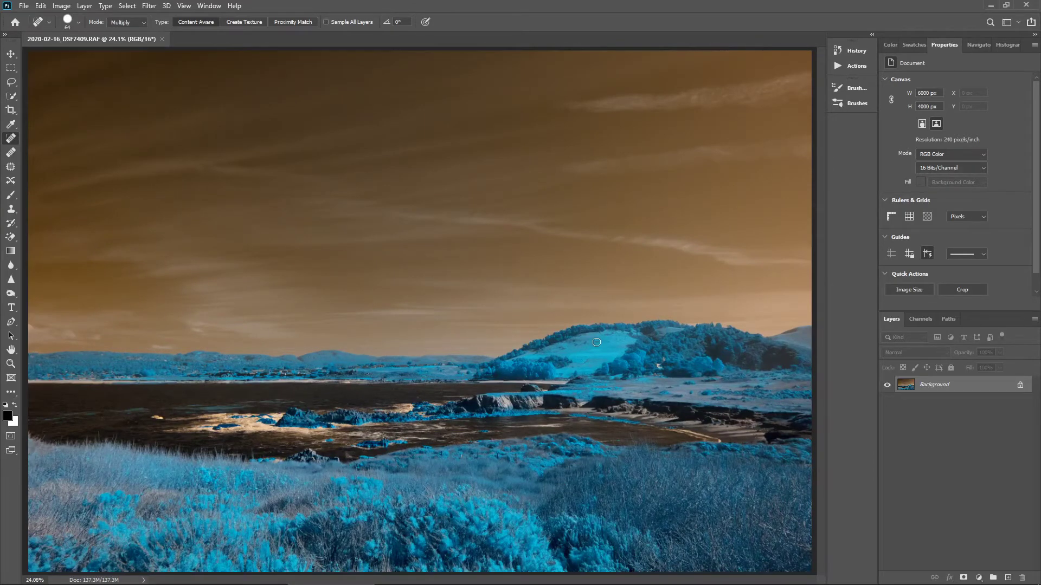
{"action": "key", "text": "ctrl+j"}
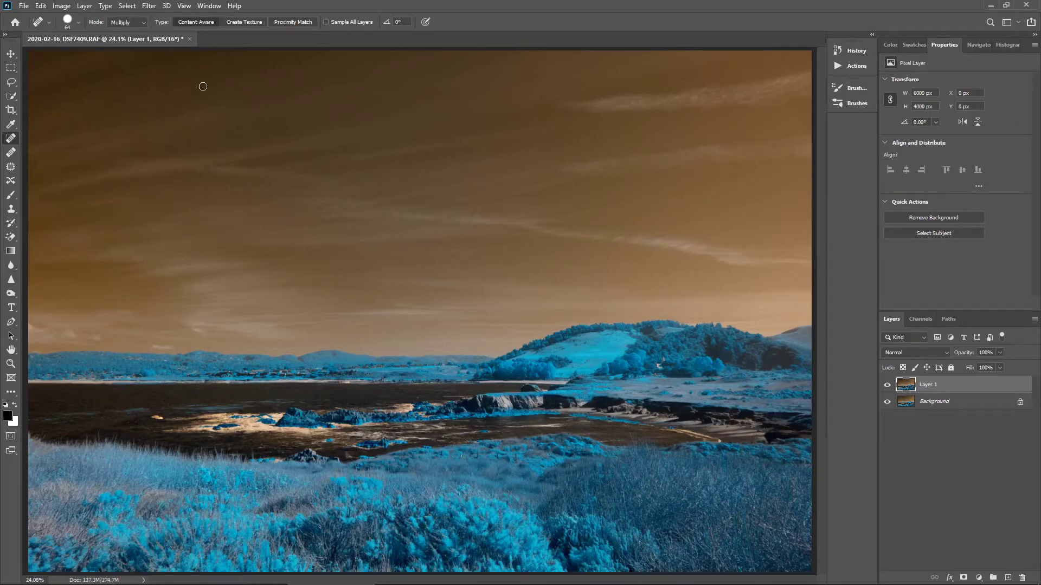
Step: Invert Layer 1 with Ctrl+I, turning the sky pale blue and the foliage orange
{"action": "left_click", "coordinate": [68, 7]}
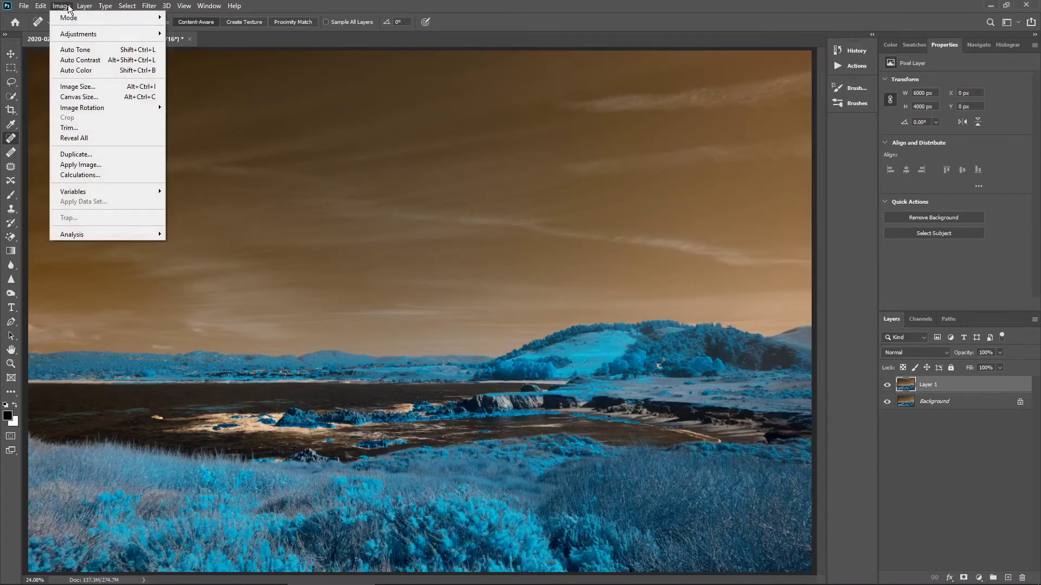
{"action": "mouse_move", "coordinate": [102, 37]}
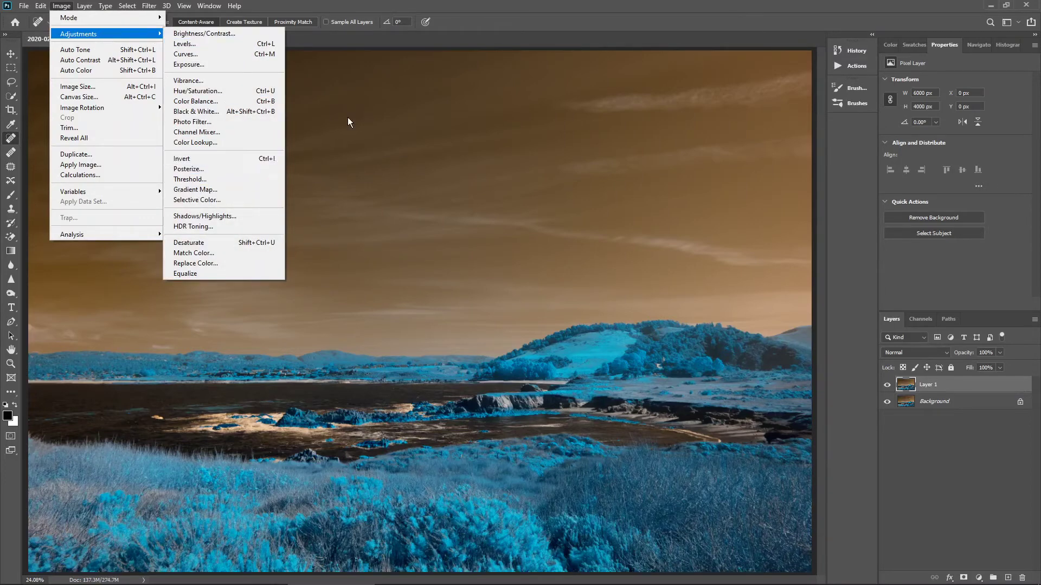
{"action": "left_click", "coordinate": [490, 1]}
{"action": "key", "text": "ctrl+i"}
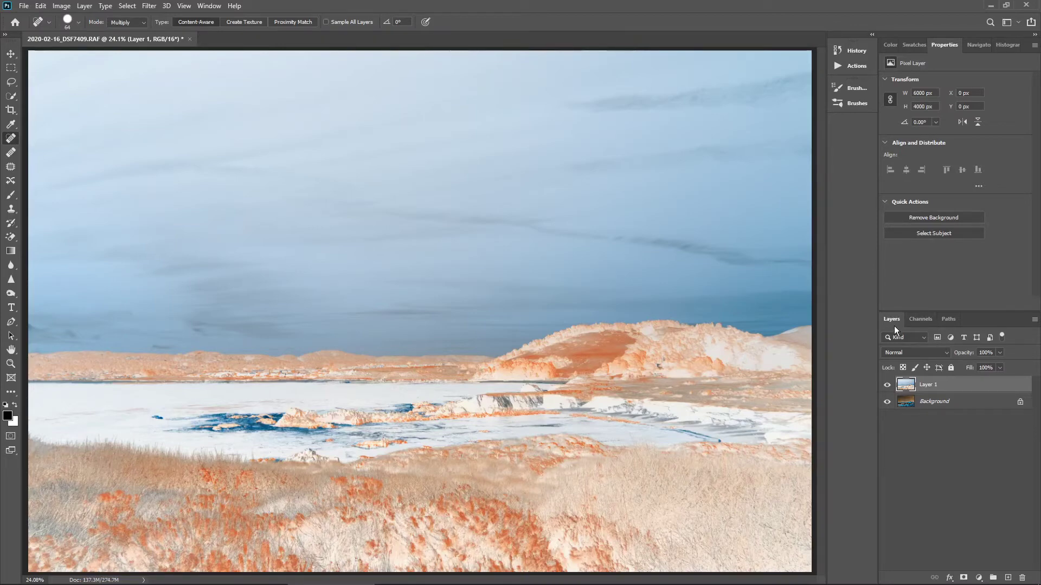
Step: Change Layer 1's blend mode to Color
{"action": "left_click", "coordinate": [945, 351]}
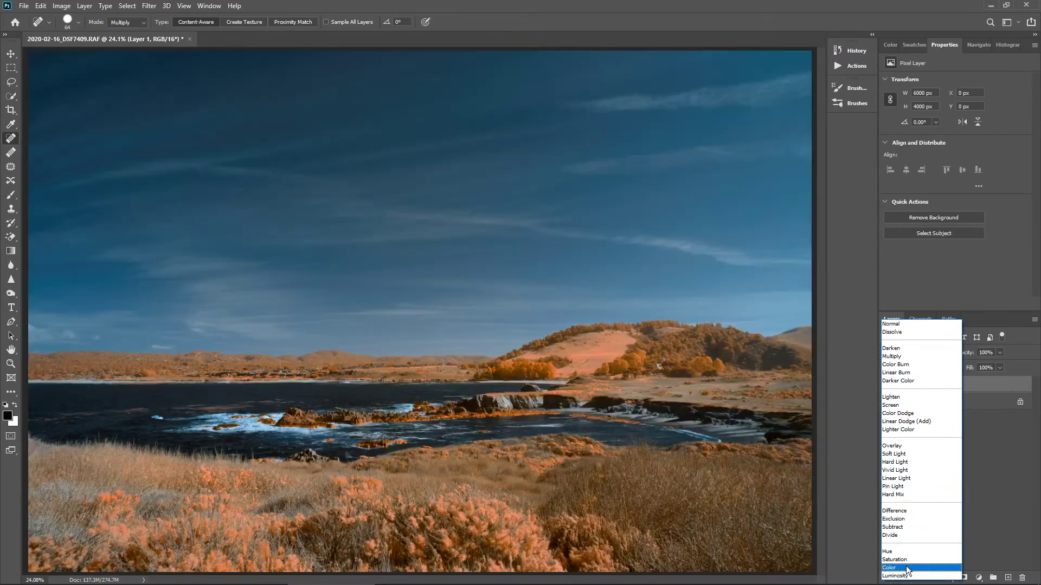
{"action": "left_click", "coordinate": [909, 568]}
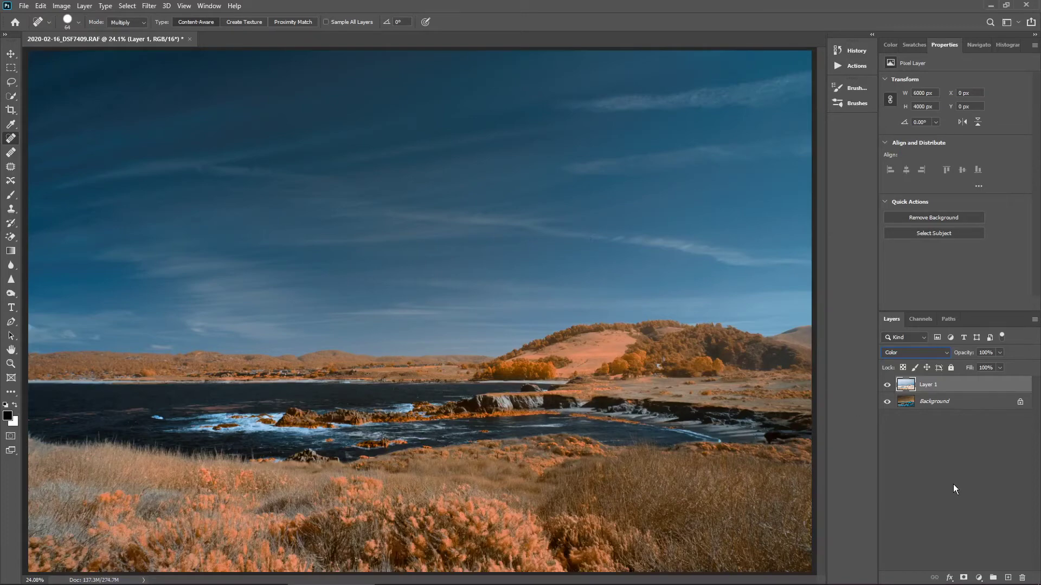
Step: Add a Hue/Saturation layer and target the hillside yellows, shifting their hue to -39
{"action": "left_click", "coordinate": [978, 578]}
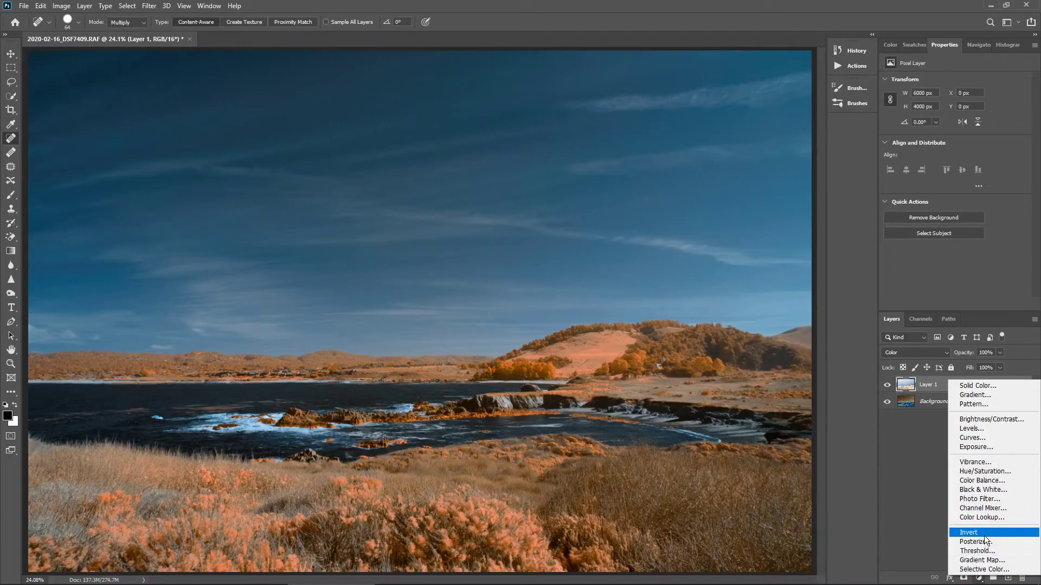
{"action": "left_click", "coordinate": [990, 473]}
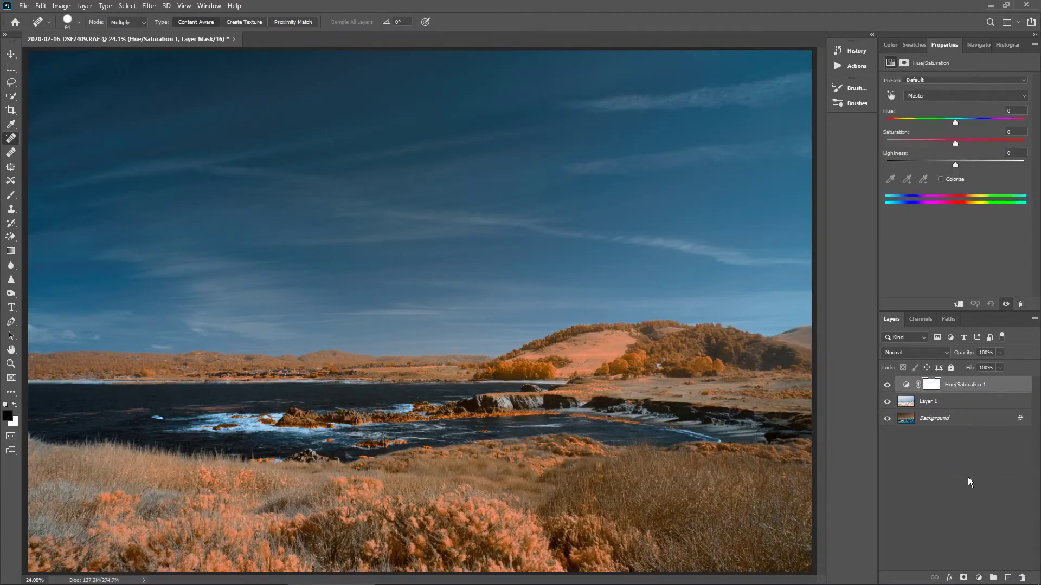
{"action": "left_click", "coordinate": [892, 96]}
{"action": "left_click", "coordinate": [707, 204]}
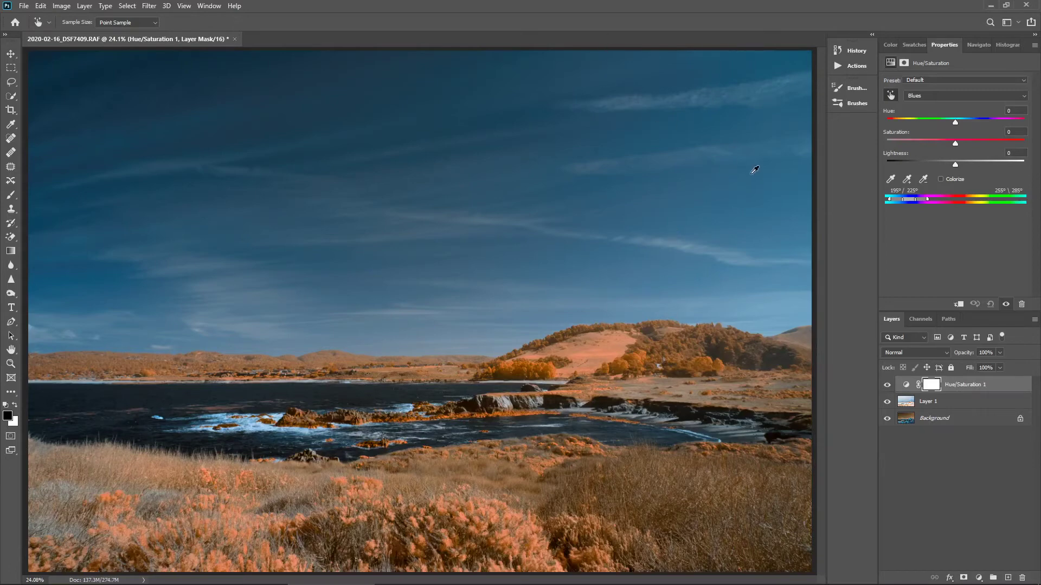
{"action": "left_click", "coordinate": [606, 350]}
{"action": "left_click_drag", "start_coordinate": [960, 125], "coordinate": [932, 131]}
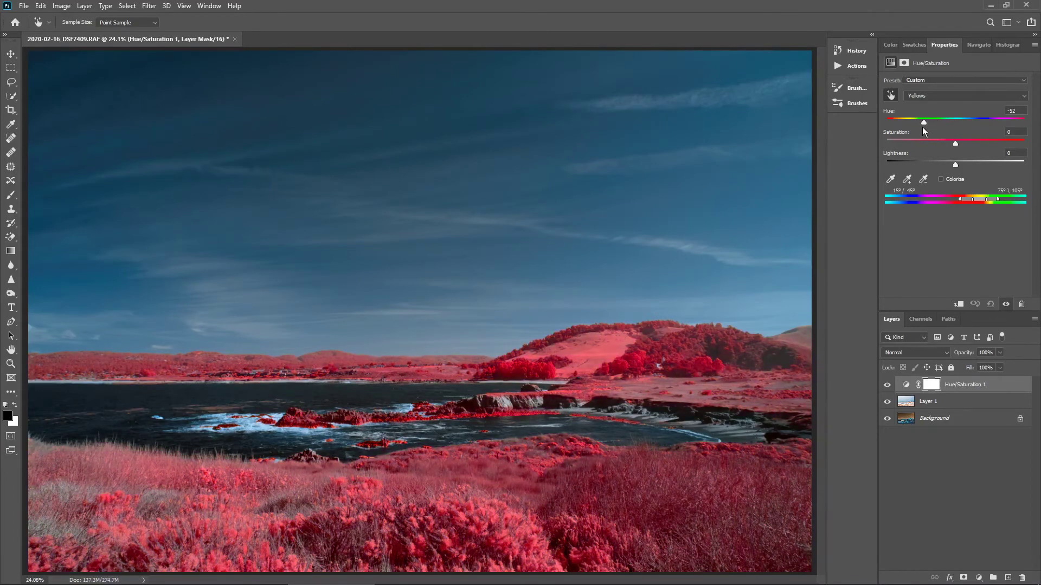
{"action": "left_click_drag", "start_coordinate": [922, 127], "coordinate": [929, 129]}
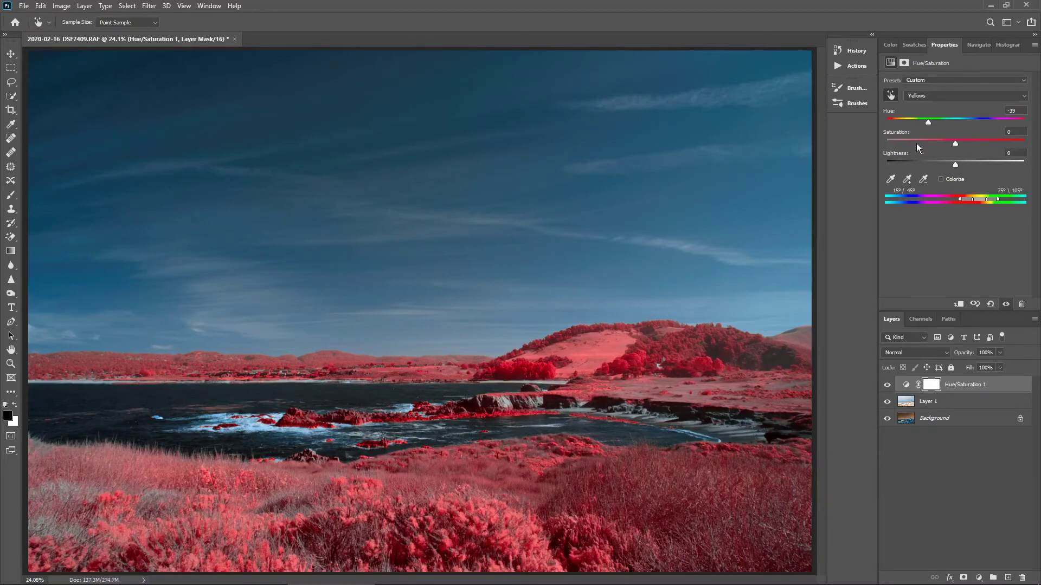
Step: Flatten the layers and save the edit as 2020-02-16_DSF7409-Edit.tif
{"action": "right_click", "coordinate": [947, 420]}
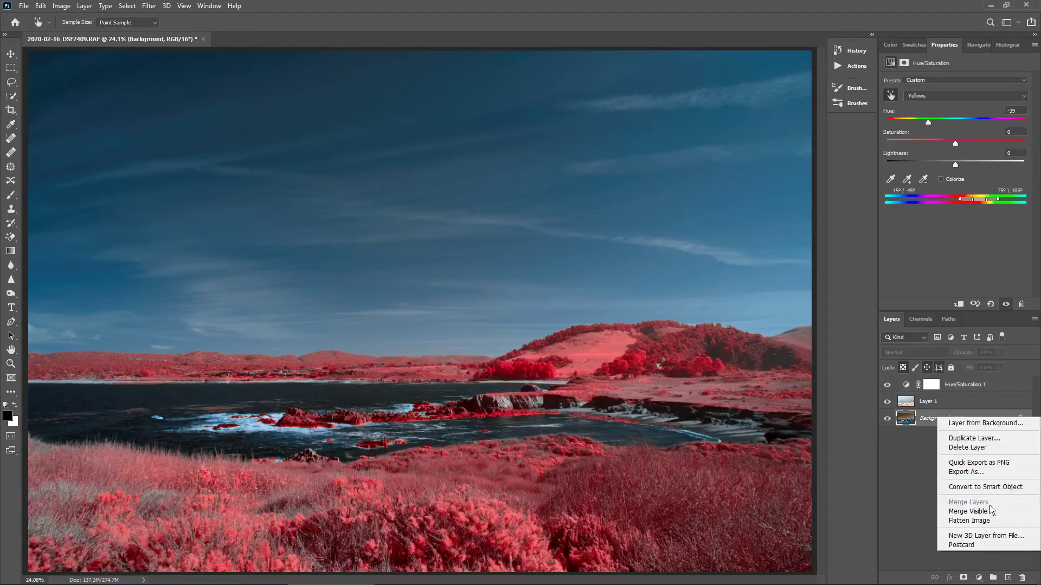
{"action": "left_click", "coordinate": [983, 521]}
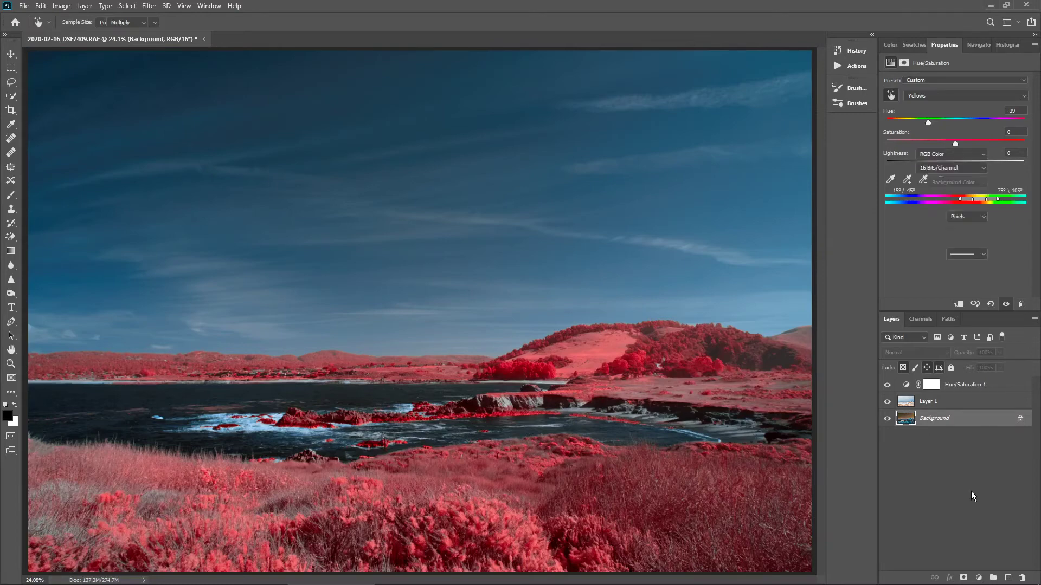
{"action": "key", "text": "ctrl+s"}
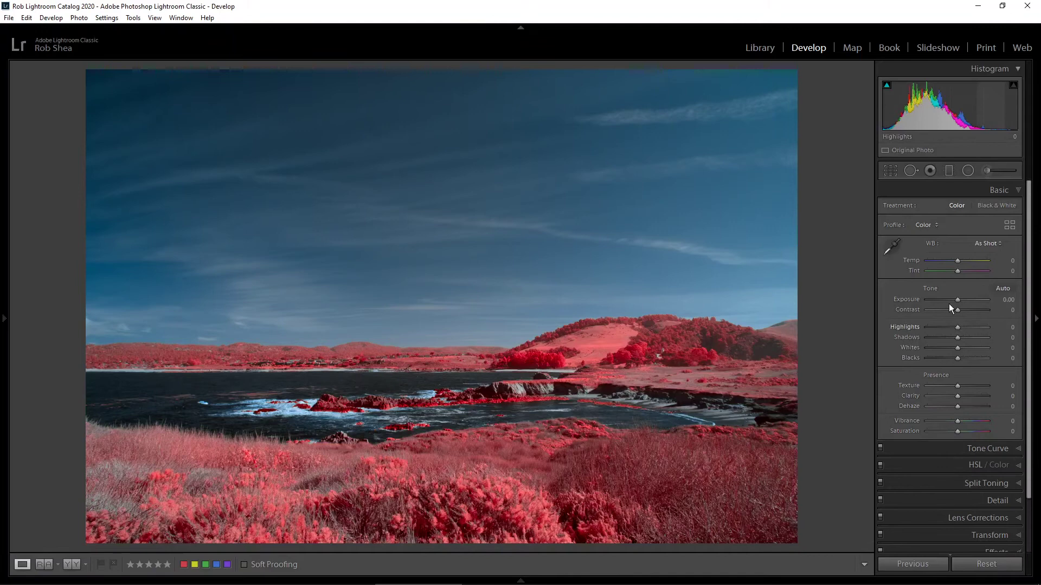
Step: Apply the Medium Contrast point curve preset and set Exposure to +0.32
{"action": "left_click", "coordinate": [990, 449]}
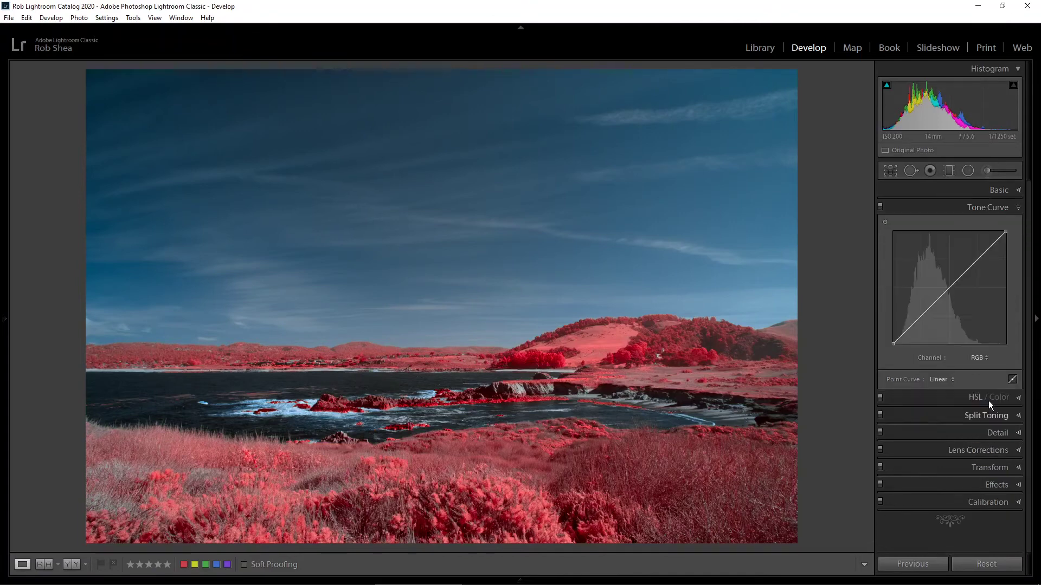
{"action": "left_click", "coordinate": [945, 383]}
{"action": "left_click", "coordinate": [946, 405]}
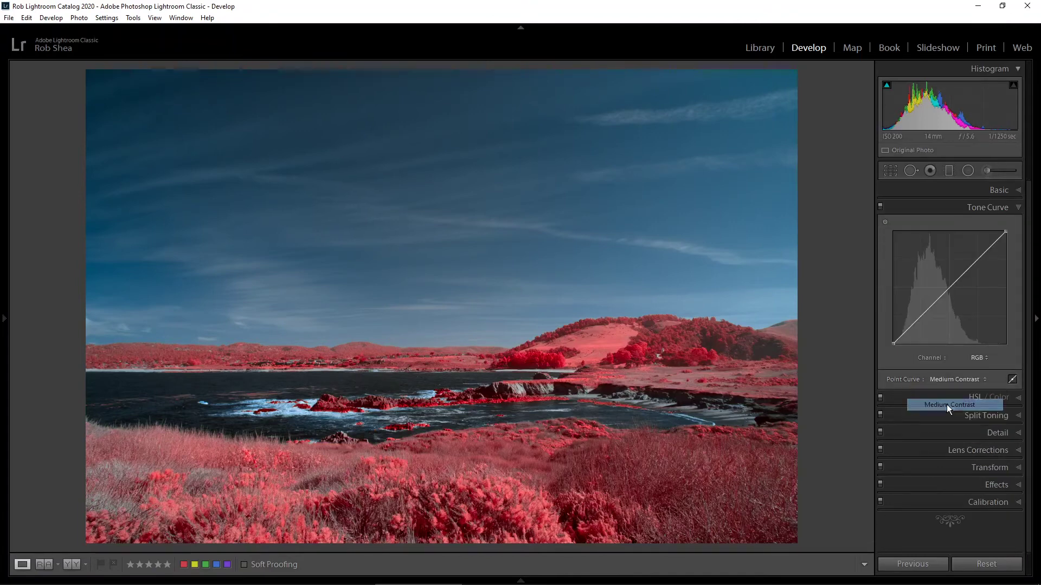
{"action": "left_click", "coordinate": [993, 210]}
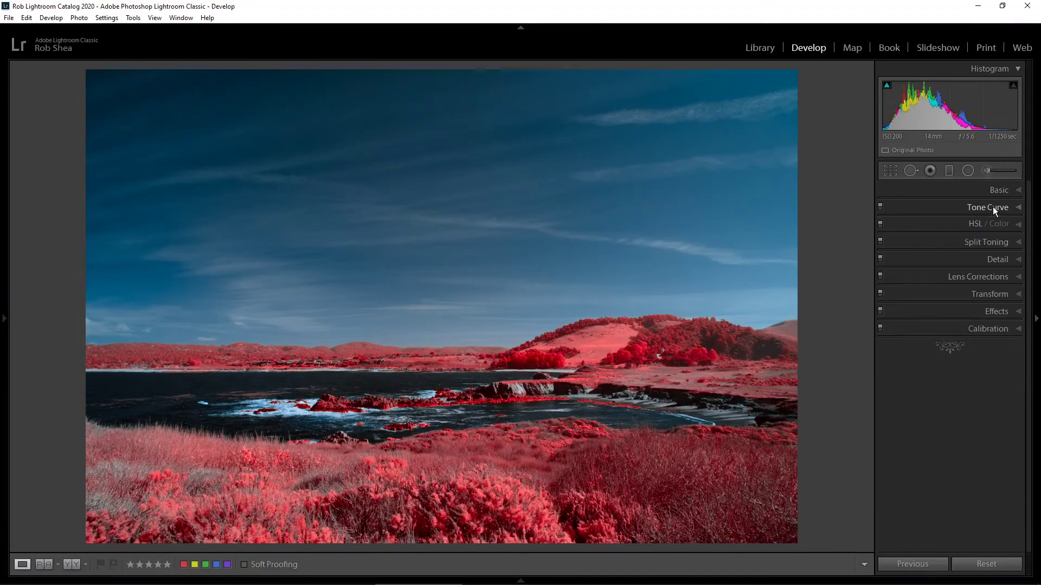
{"action": "left_click", "coordinate": [1003, 190]}
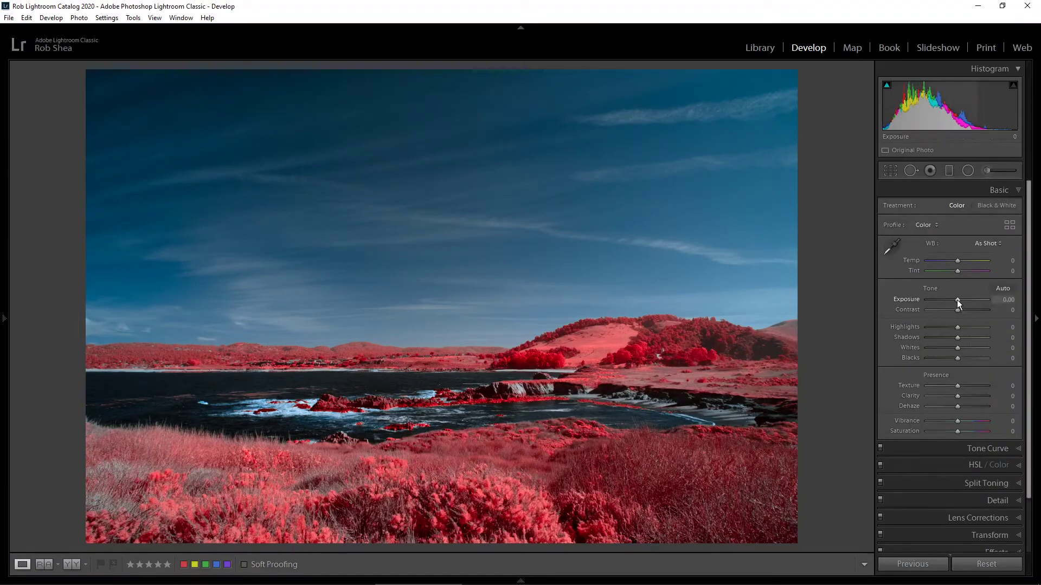
{"action": "left_click_drag", "start_coordinate": [957, 300], "coordinate": [958, 300]}
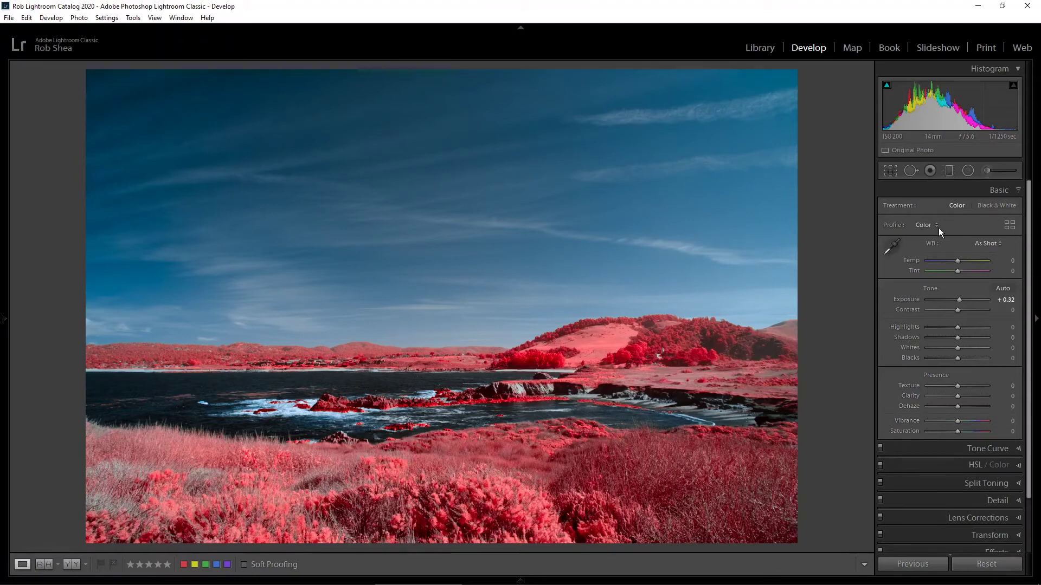
Step: Draw a graduated filter from sky to horizon, then a second one up over the foreground grass
{"action": "left_click", "coordinate": [948, 171]}
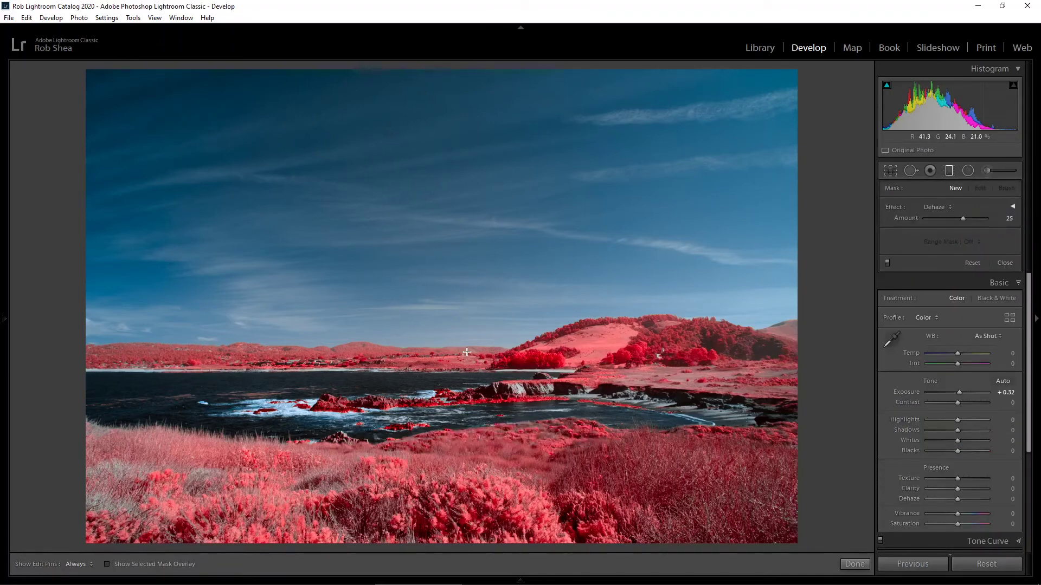
{"action": "left_click_drag", "start_coordinate": [465, 358], "coordinate": [465, 378]}
{"action": "left_click_drag", "start_coordinate": [962, 218], "coordinate": [961, 218]}
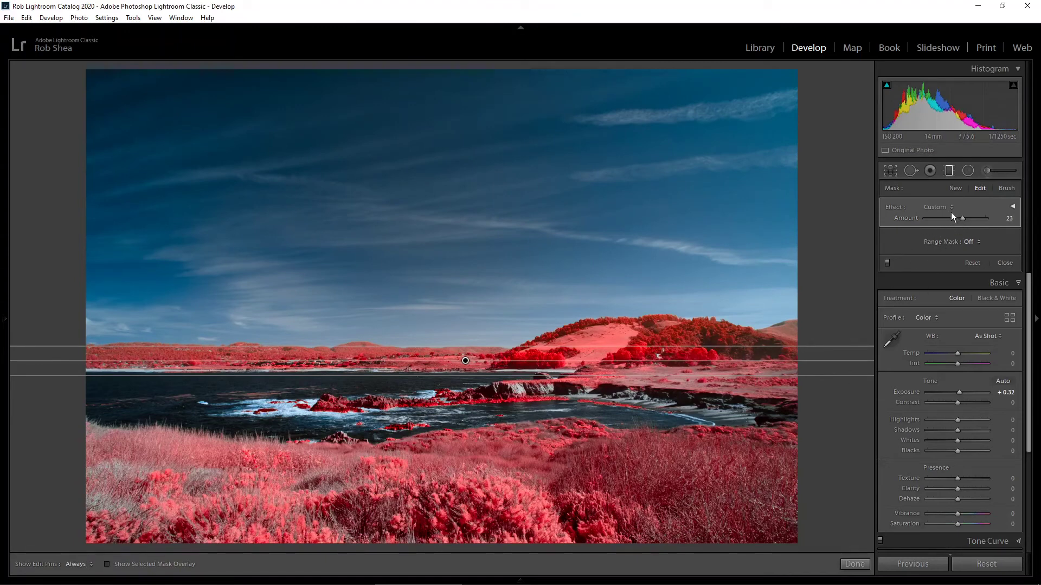
{"action": "left_click", "coordinate": [954, 188]}
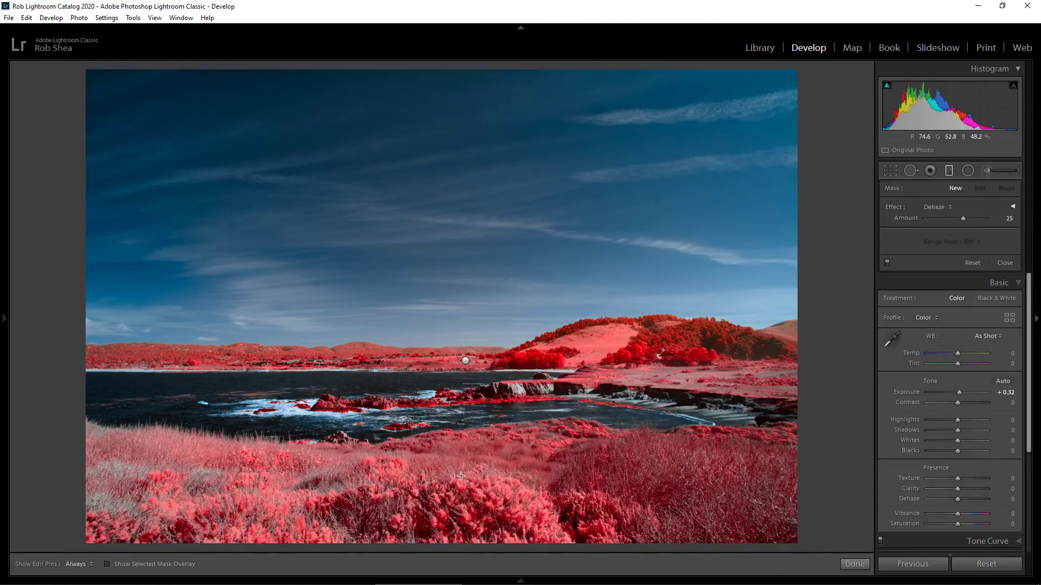
{"action": "left_click_drag", "start_coordinate": [458, 473], "coordinate": [458, 425]}
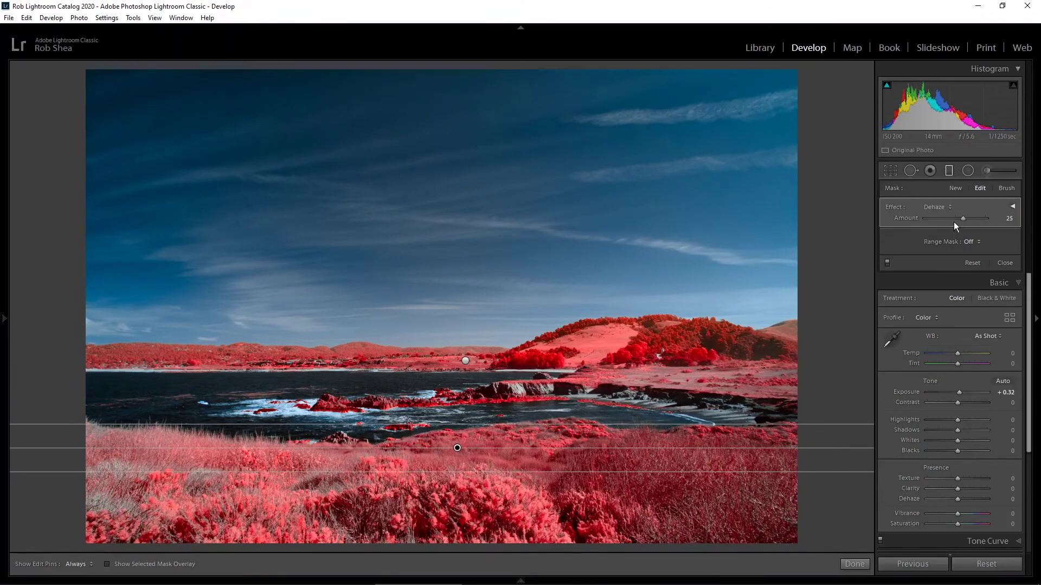
Step: Set the foreground filter to Exposure -0.32 and Clarity +10, then finish with Done
{"action": "left_click", "coordinate": [947, 206]}
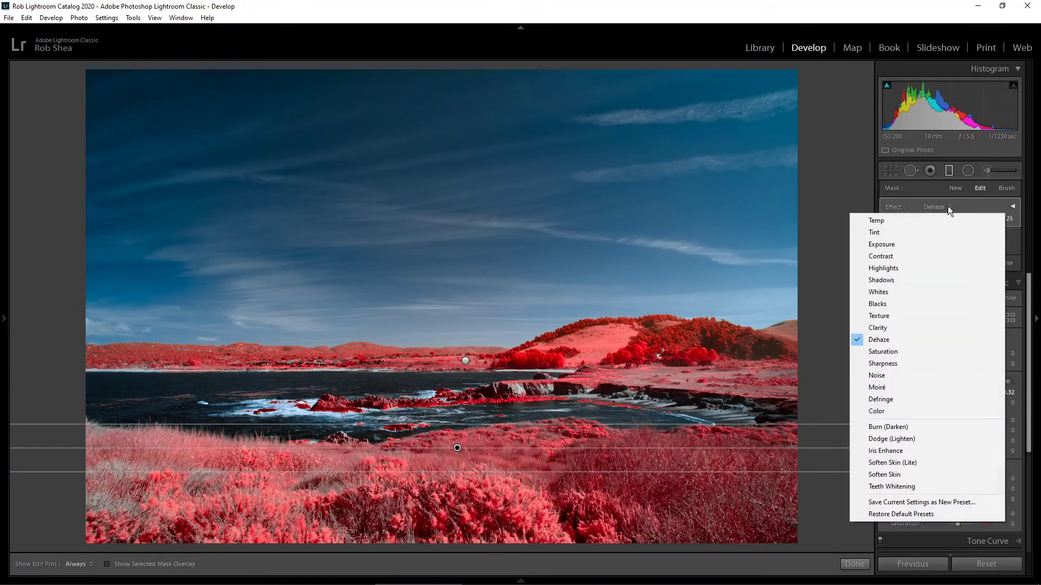
{"action": "left_click", "coordinate": [923, 249]}
{"action": "left_click_drag", "start_coordinate": [955, 220], "coordinate": [952, 223]}
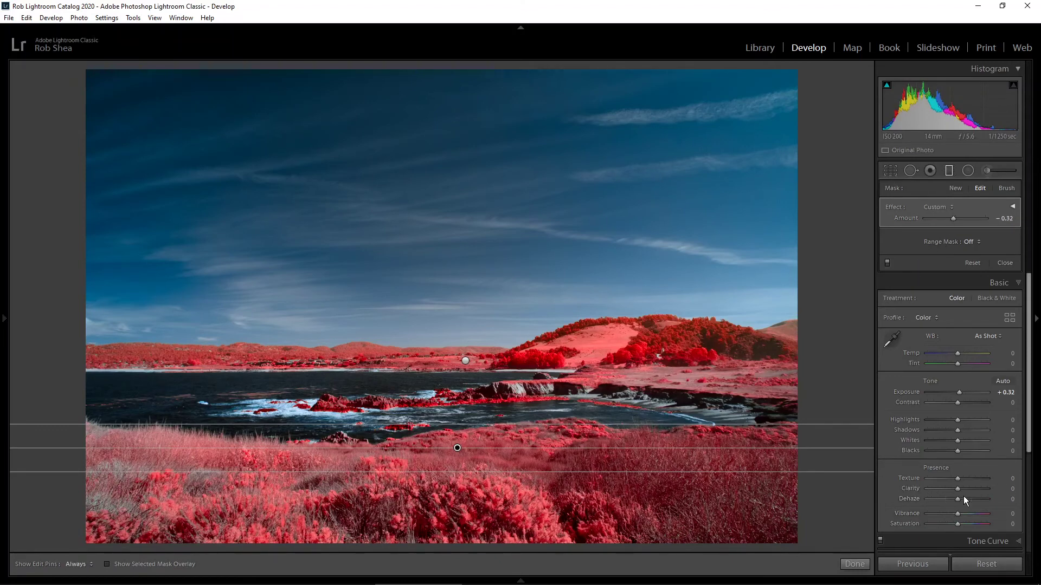
{"action": "left_click_drag", "start_coordinate": [958, 489], "coordinate": [959, 490]}
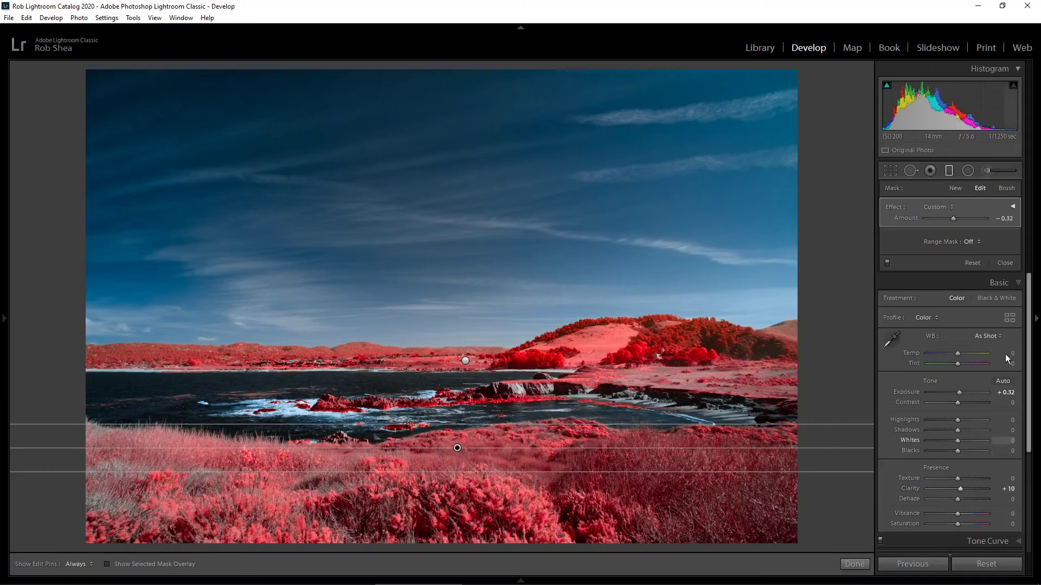
{"action": "left_click", "coordinate": [853, 564]}
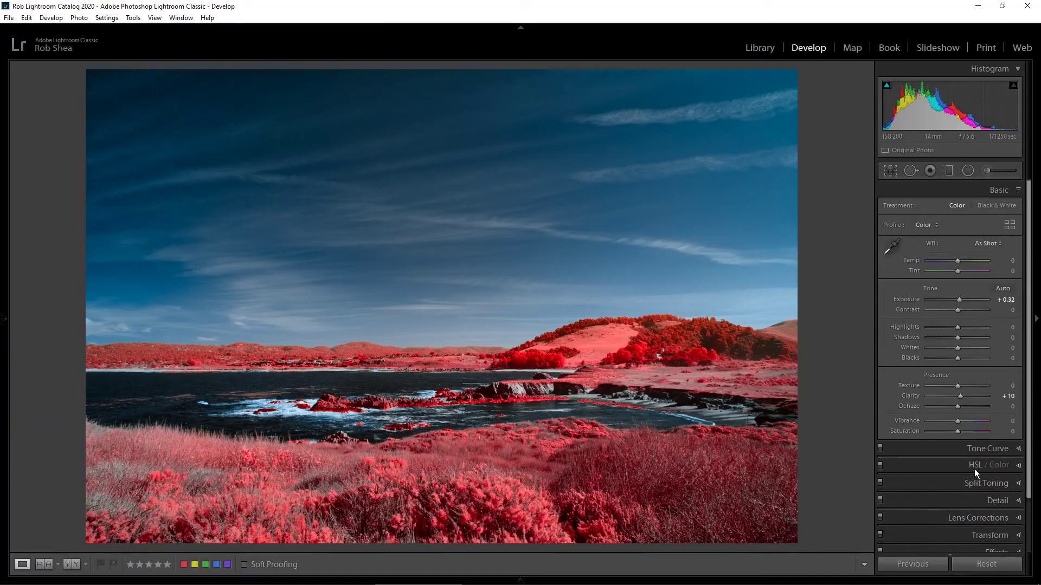
Step: Use the HSL targeted tool on the sky to set Blue luminance -12 and saturation +23
{"action": "left_click", "coordinate": [974, 467]}
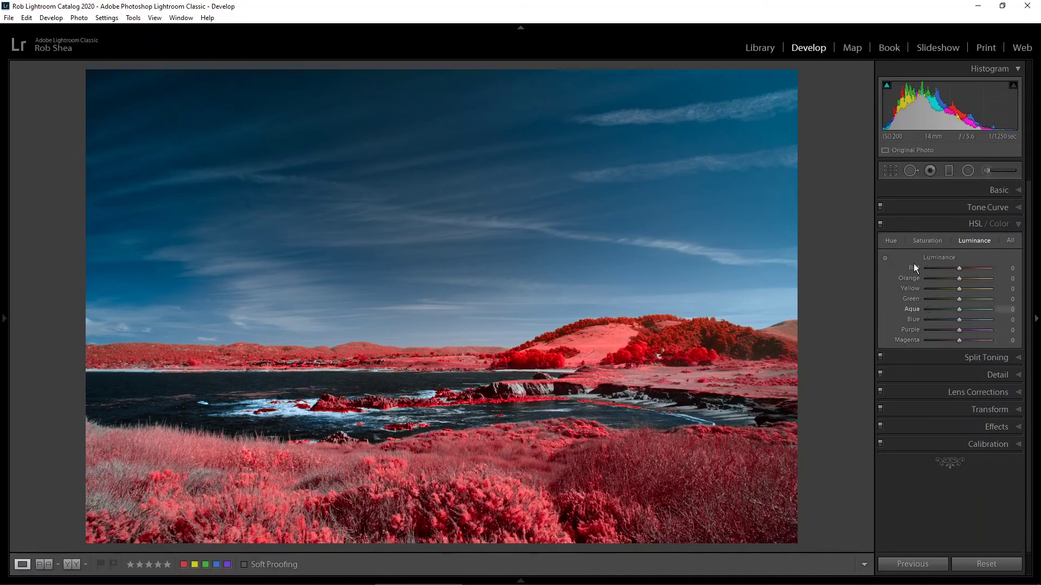
{"action": "left_click", "coordinate": [884, 258]}
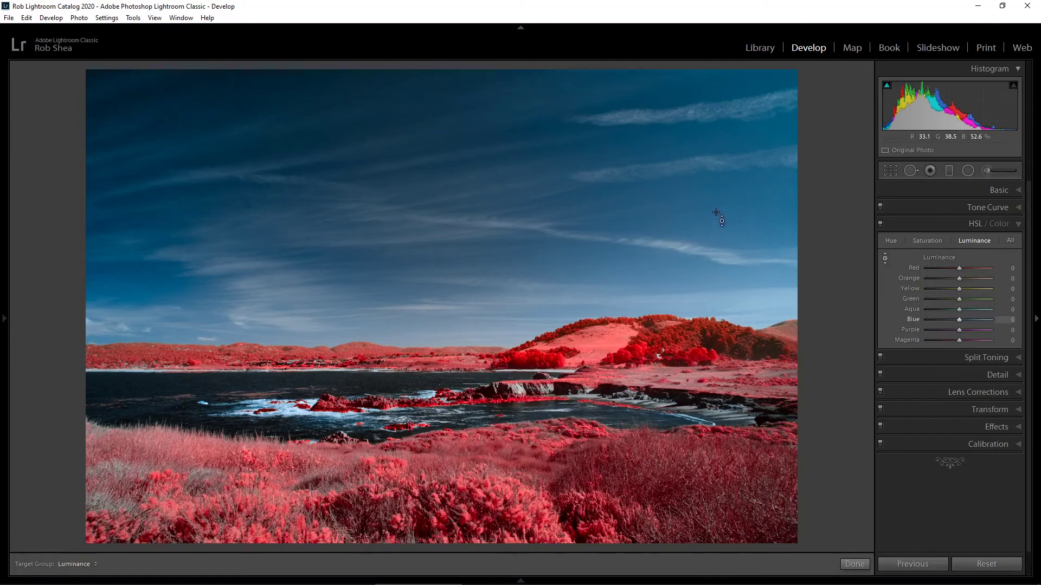
{"action": "left_click_drag", "start_coordinate": [717, 211], "coordinate": [720, 225]}
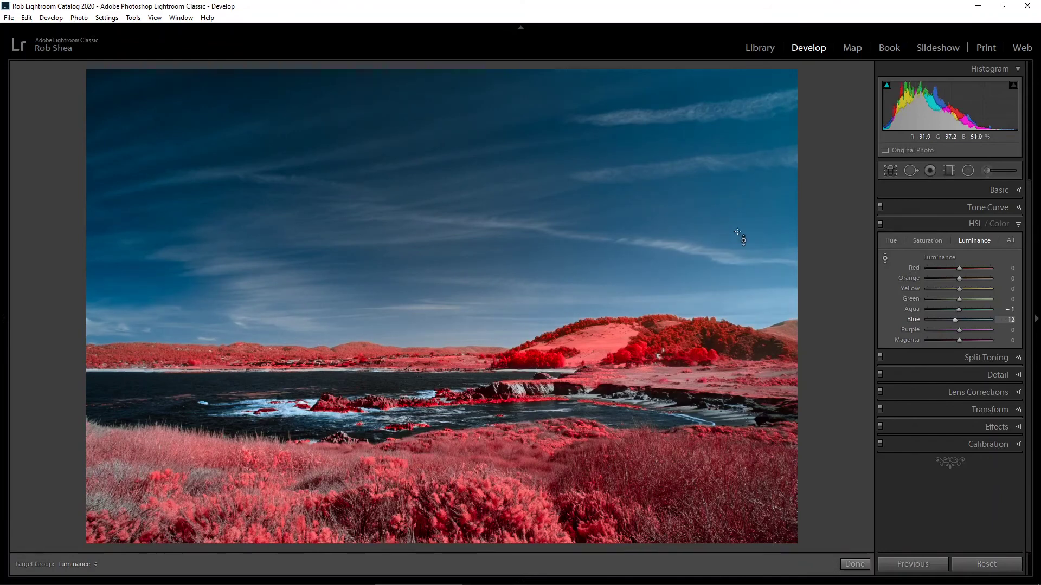
{"action": "left_click", "coordinate": [929, 243]}
{"action": "left_click_drag", "start_coordinate": [720, 227], "coordinate": [721, 215]}
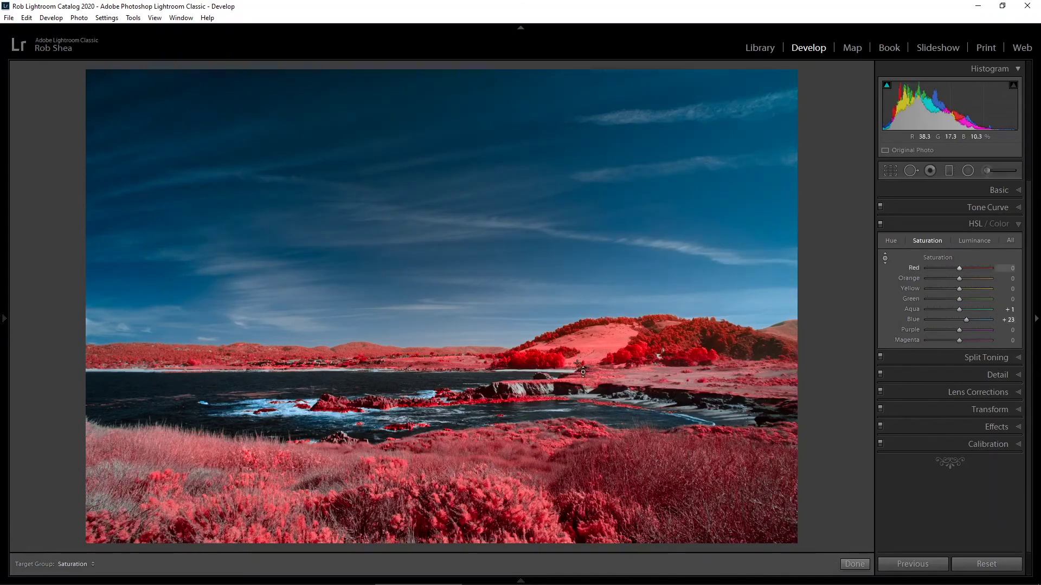
Step: Darken the red hill in HSL Luminance (Red -15, Orange -7) and desaturate it (Red -26, Orange -13)
{"action": "left_click", "coordinate": [974, 240]}
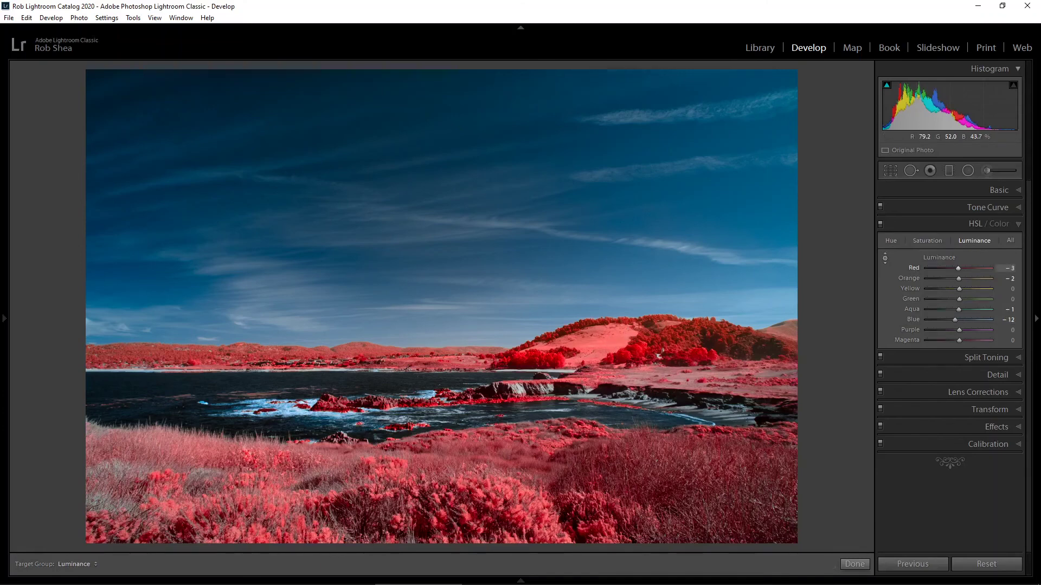
{"action": "left_click_drag", "start_coordinate": [611, 345], "coordinate": [611, 366]}
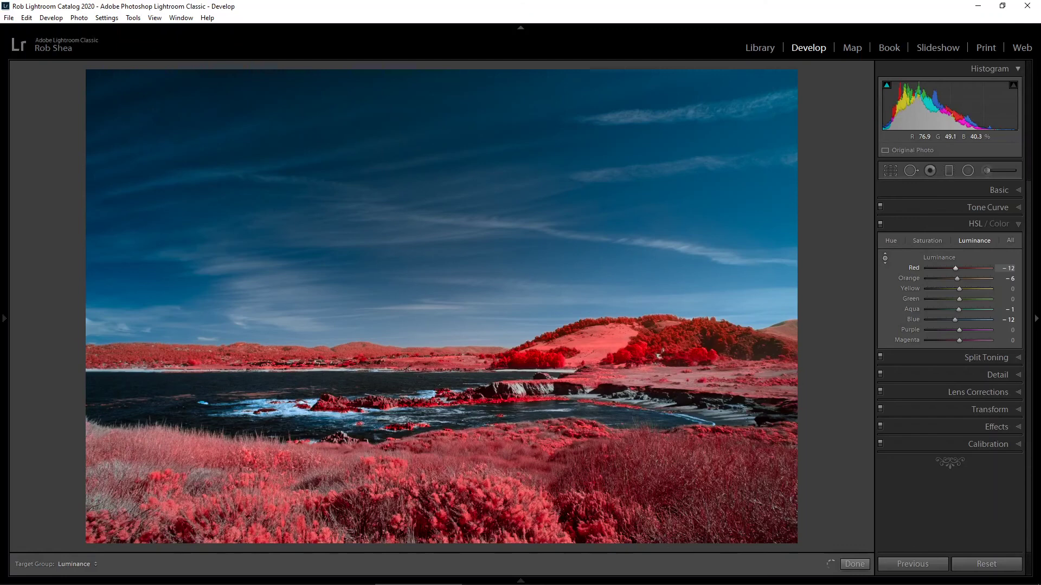
{"action": "left_click", "coordinate": [923, 241]}
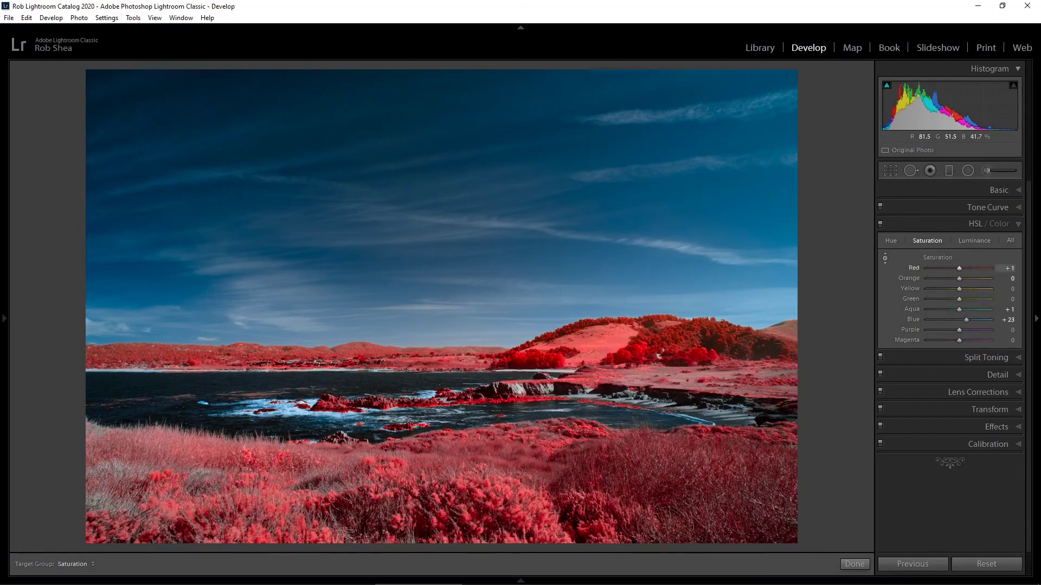
{"action": "key", "text": "Down"}
{"action": "key", "text": "Down"}
{"action": "key", "text": "Down"}
{"action": "key", "text": "Down"}
{"action": "key", "text": "Down"}
{"action": "key", "text": "Down"}
{"action": "key", "text": "Down"}
{"action": "key", "text": "Down"}
{"action": "key", "text": "Down"}
{"action": "key", "text": "Down"}
{"action": "key", "text": "Down"}
{"action": "key", "text": "Down"}
{"action": "key", "text": "Down"}
{"action": "key", "text": "Down"}
{"action": "key", "text": "Down"}
{"action": "key", "text": "Down"}
{"action": "key", "text": "Down"}
{"action": "key", "text": "Down"}
{"action": "key", "text": "Down"}
{"action": "key", "text": "Down"}
{"action": "key", "text": "Down"}
{"action": "key", "text": "Down"}
{"action": "key", "text": "Down"}
{"action": "key", "text": "Down"}
{"action": "key", "text": "Down"}
{"action": "key", "text": "Down"}
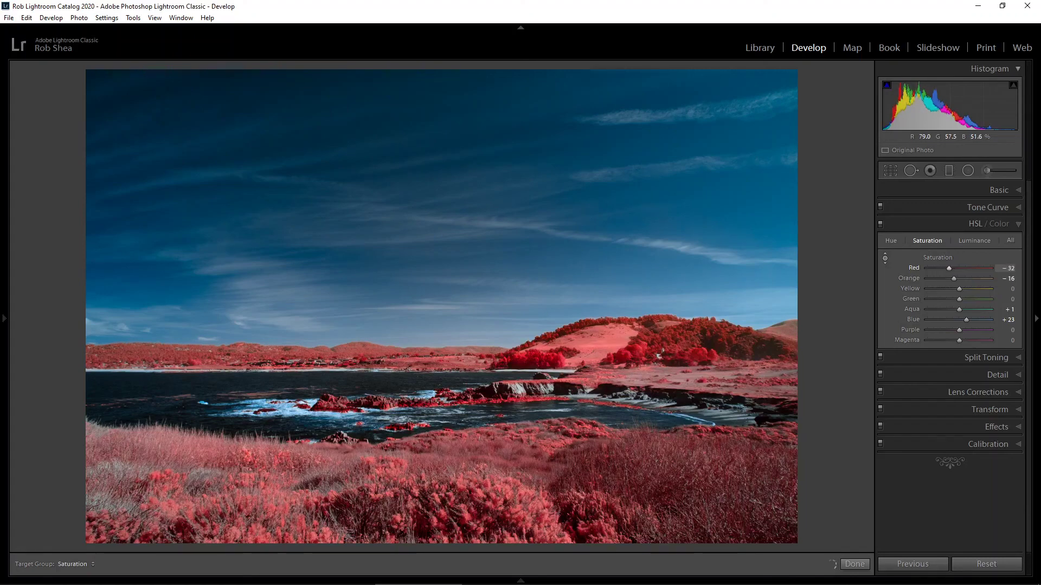
{"action": "key", "text": "Up"}
{"action": "key", "text": "Up"}
{"action": "key", "text": "Up"}
{"action": "key", "text": "Up"}
{"action": "key", "text": "Up"}
{"action": "key", "text": "Up"}
{"action": "key", "text": "Up"}
{"action": "key", "text": "Up"}
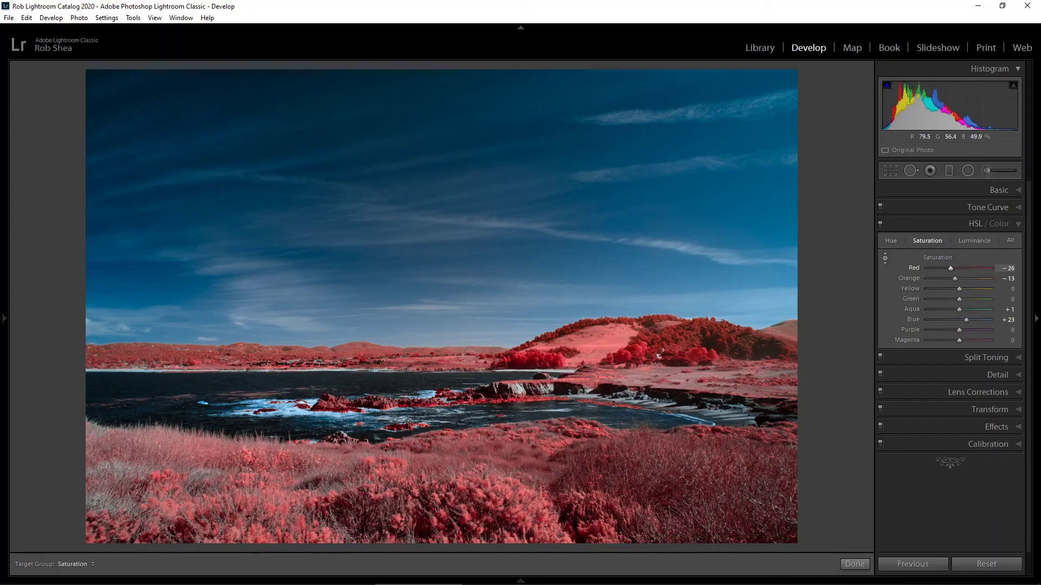